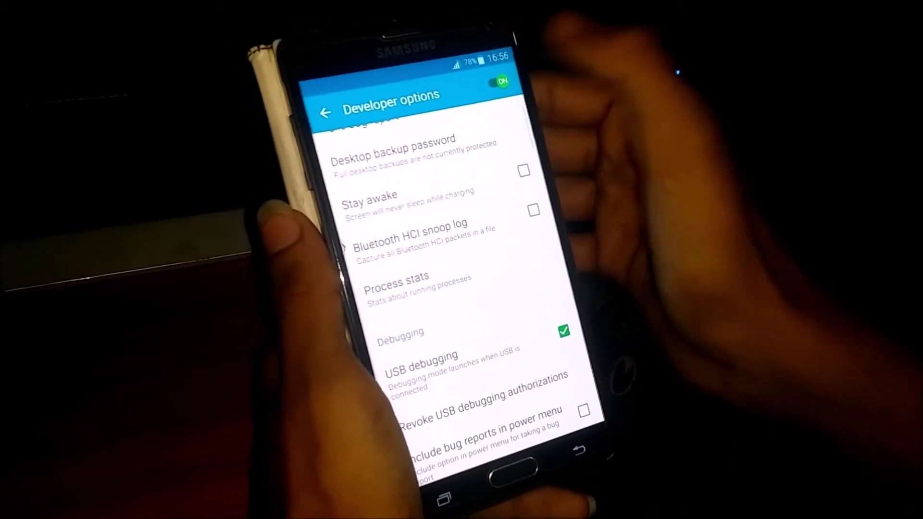
Keep Developer options on, enable USB debugging, accept both warnings and return home
left_click(488, 78)
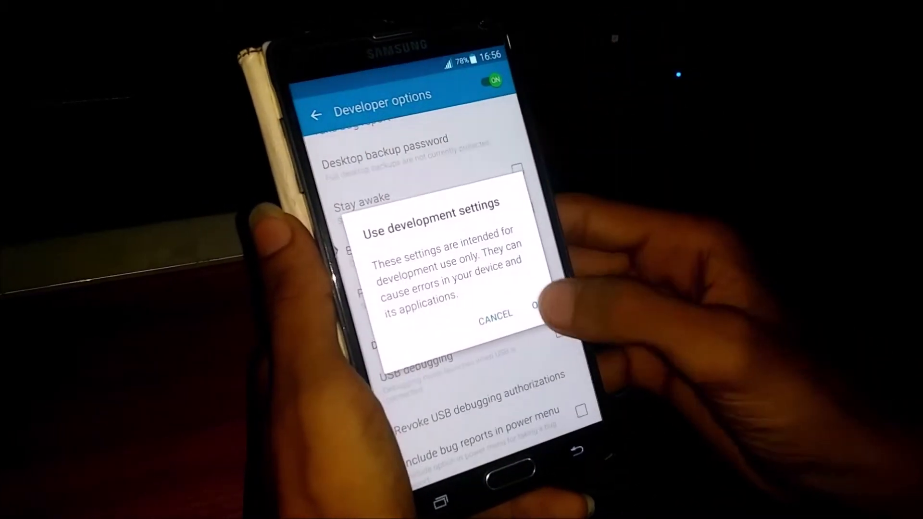
left_click(542, 306)
left_click(578, 340)
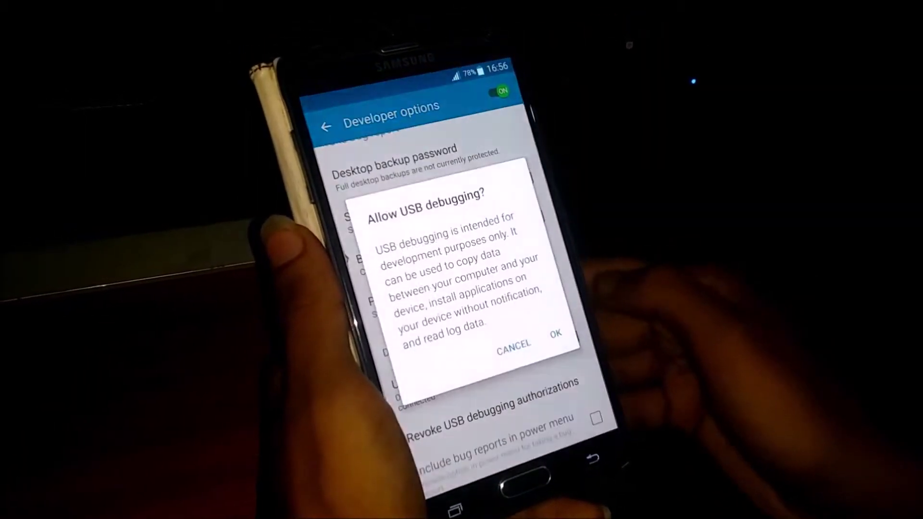
left_click(553, 347)
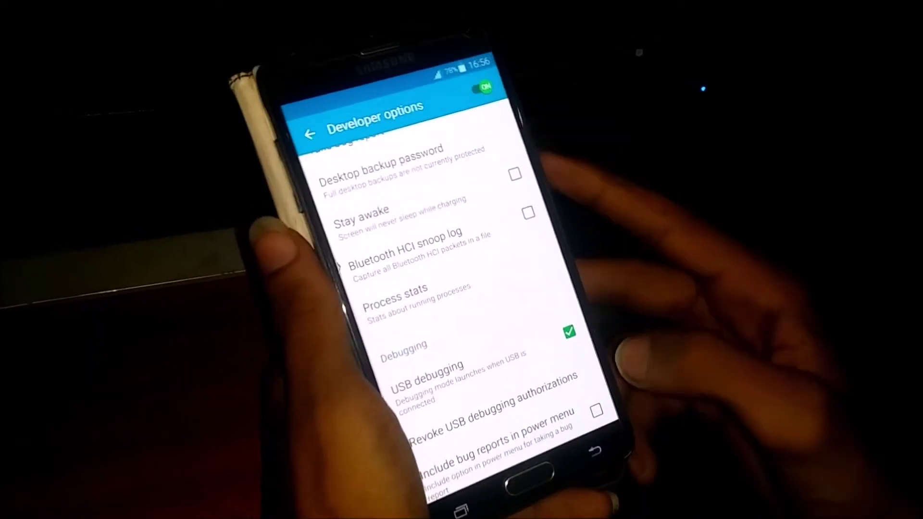
left_click(519, 482)
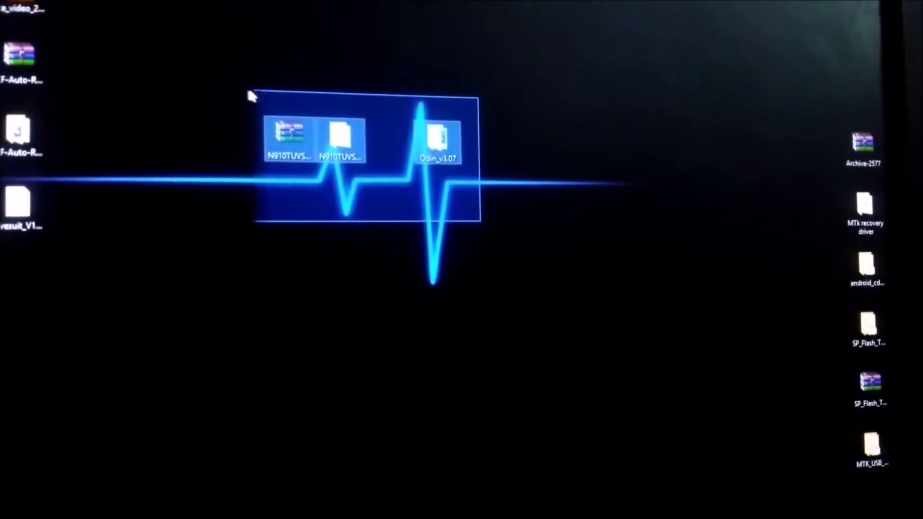
Move the firmware archive and the Odin_v3.07 icon below the heartbeat line
left_click(289, 134)
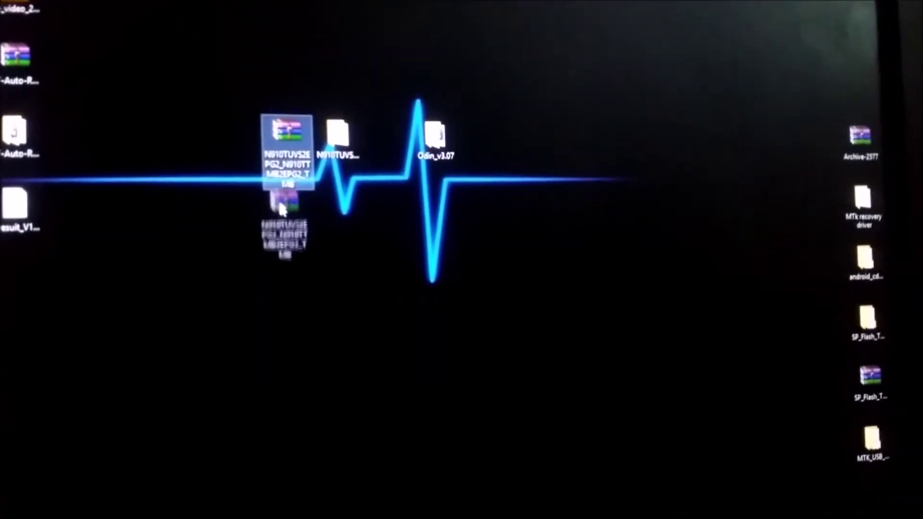
left_click_drag(298, 140, 296, 207)
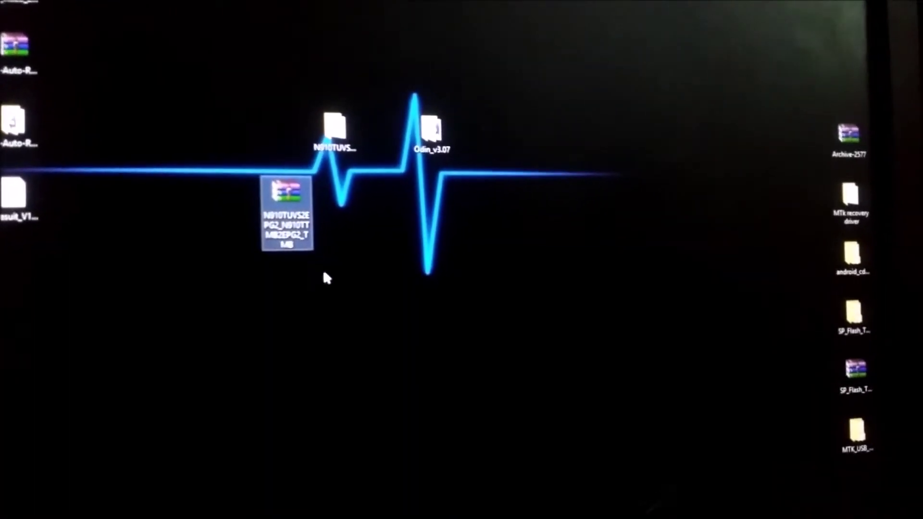
left_click(435, 131)
left_click_drag(463, 126, 518, 209)
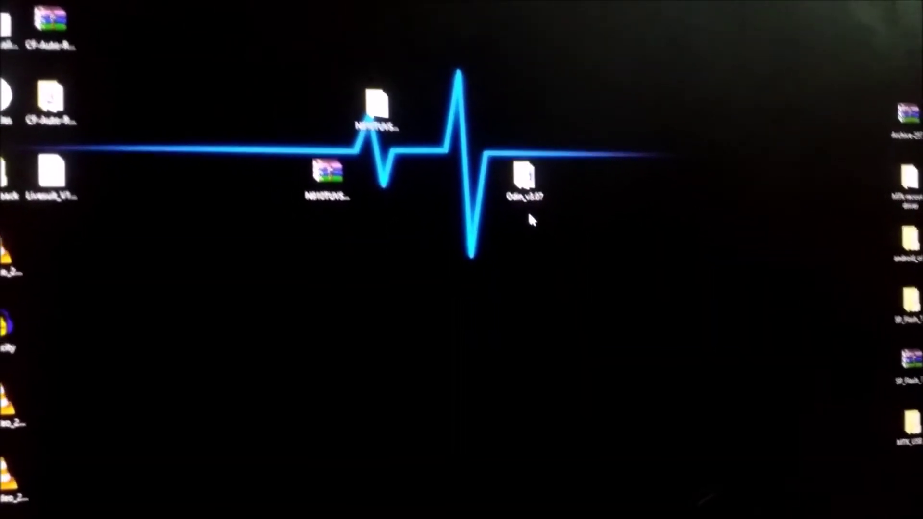
Move the firmware file beside the heartbeat spike and clear the selection
right_click(321, 194)
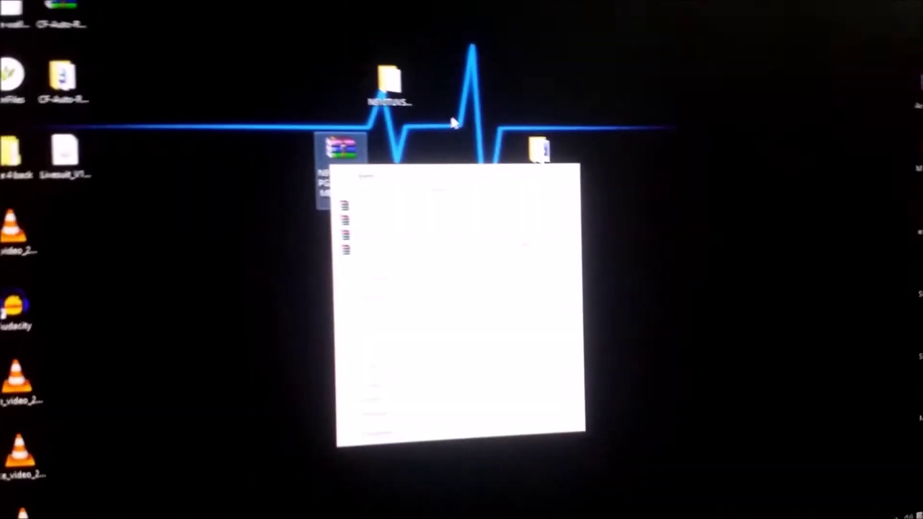
key("Escape")
left_click_drag(389, 108, 466, 61)
left_click(529, 50)
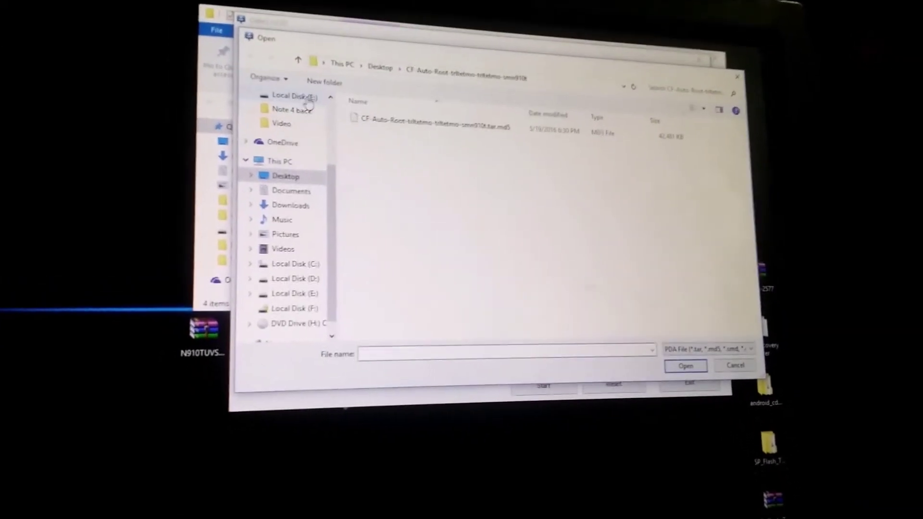
scroll(303, 209, "up", 5)
Select the tar.md5 firmware file inside the Desktop's N910TUVS2EPG2_N910TTMB2EPG2_TMB folder
left_click(288, 101)
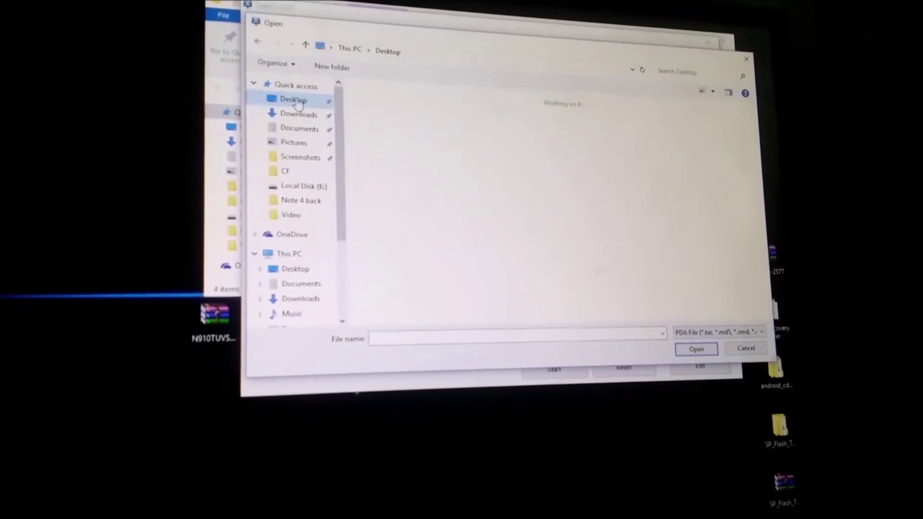
scroll(751, 194, "down", 2)
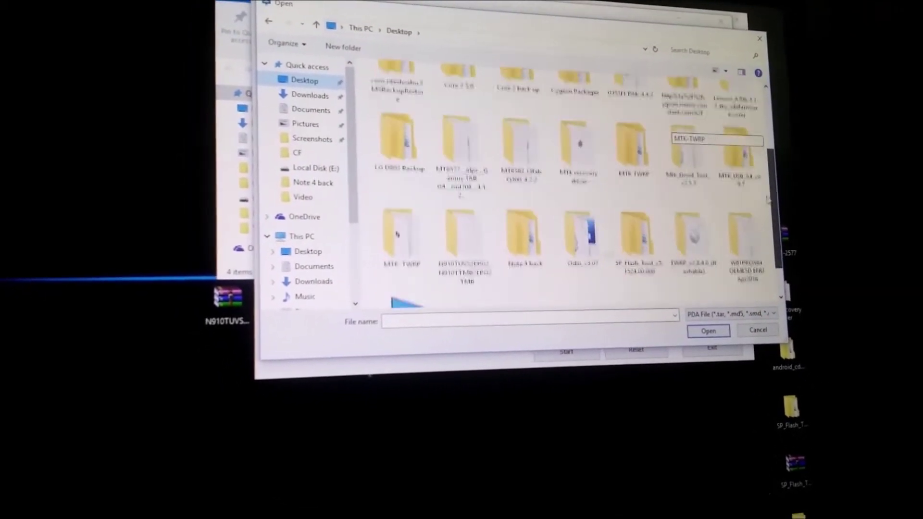
scroll(397, 234, "down", 2)
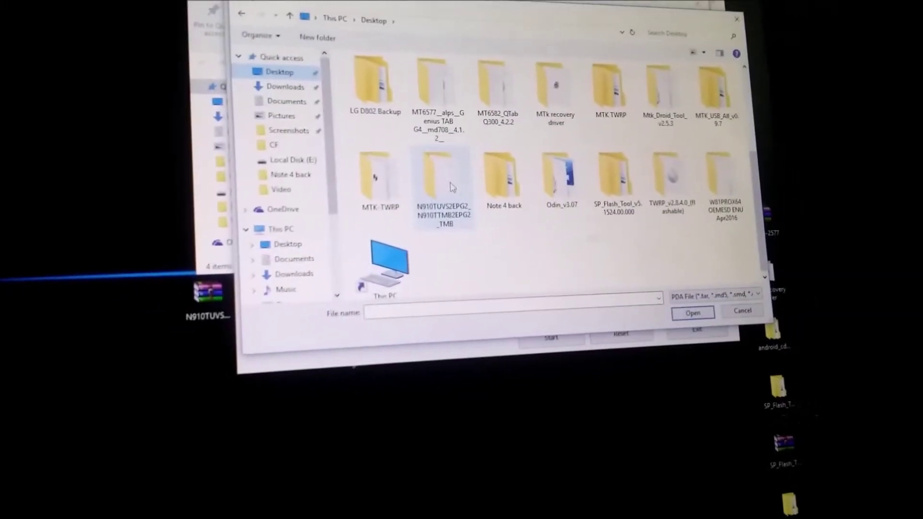
double_click(450, 186)
left_click(478, 128)
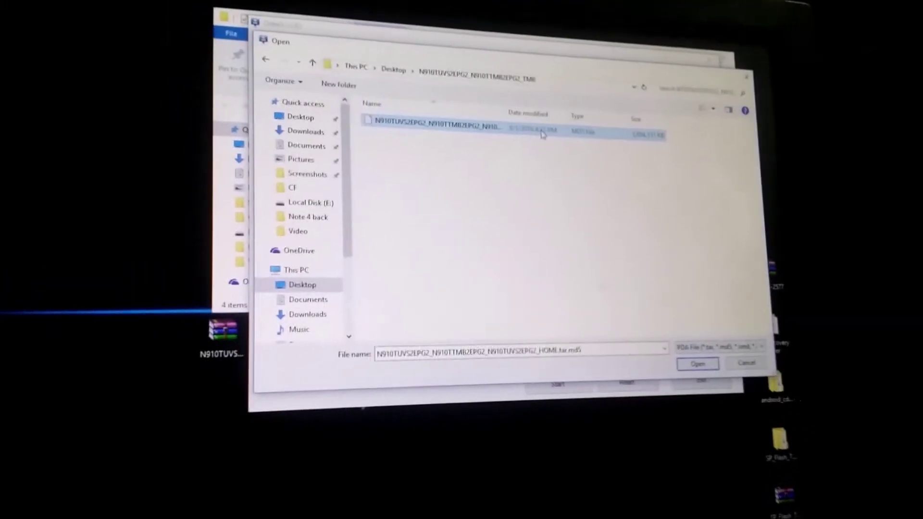